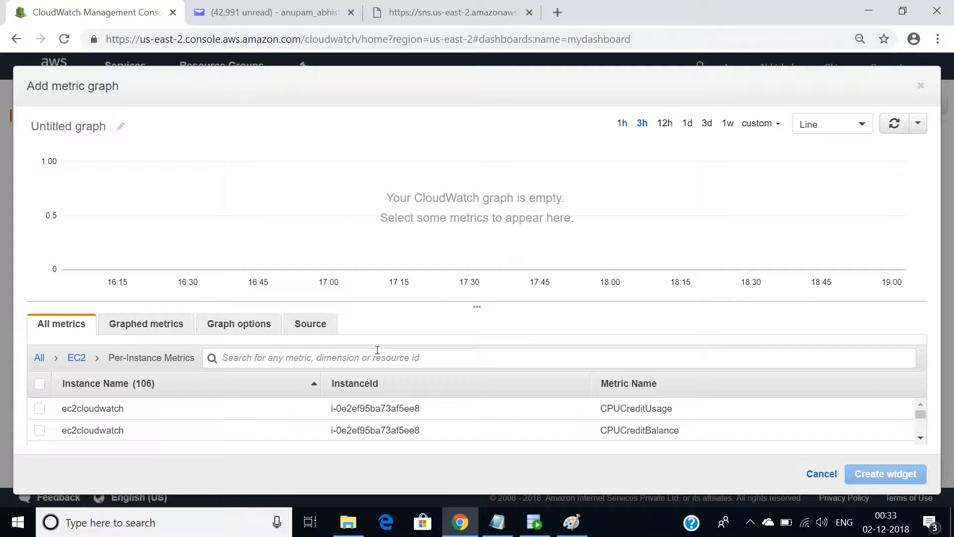
# Filter the EC2 per-instance metrics by "cpu" and create a line graph widget for ec2cloudwatch's CPUUtilization on mydashboard
pyautogui.write('cpu')
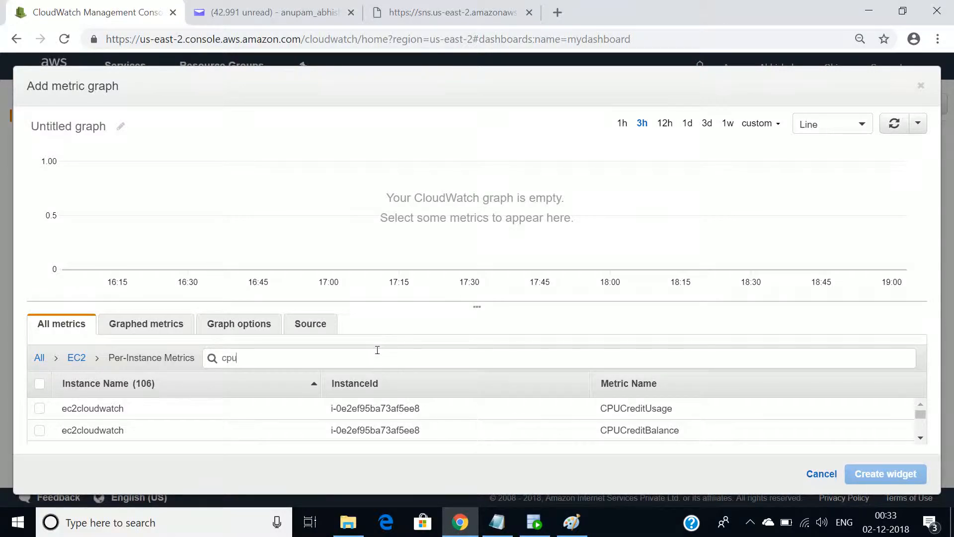
pyautogui.press('Return')
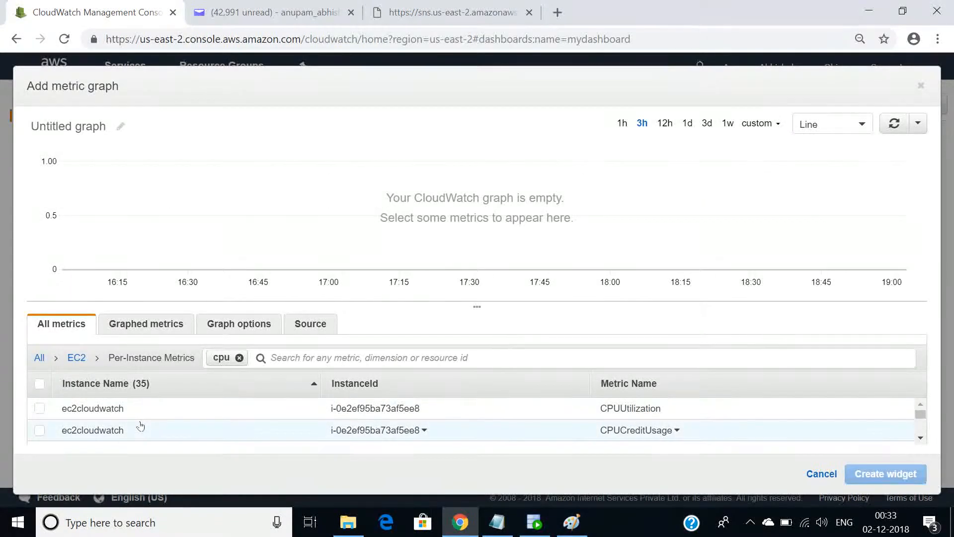
pyautogui.click(39, 408)
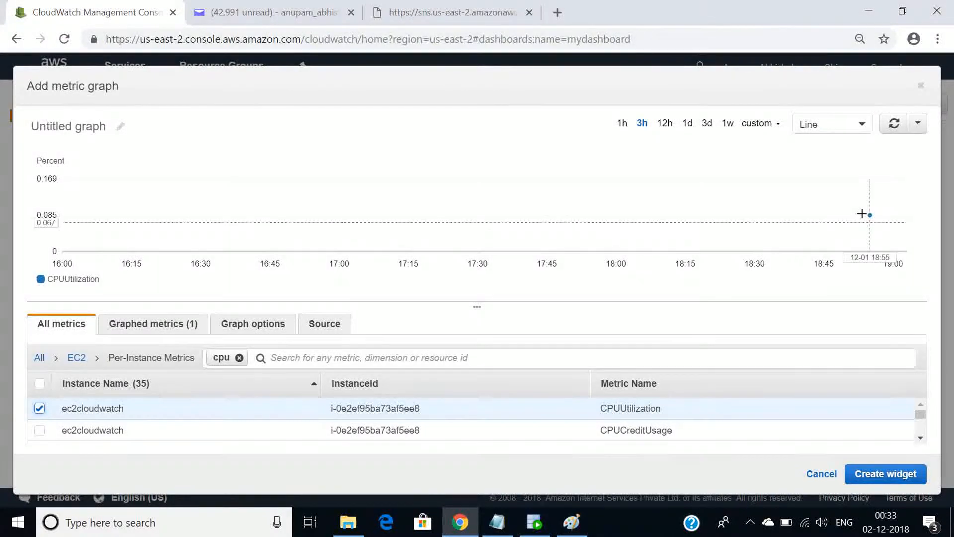
pyautogui.moveTo(862, 211)
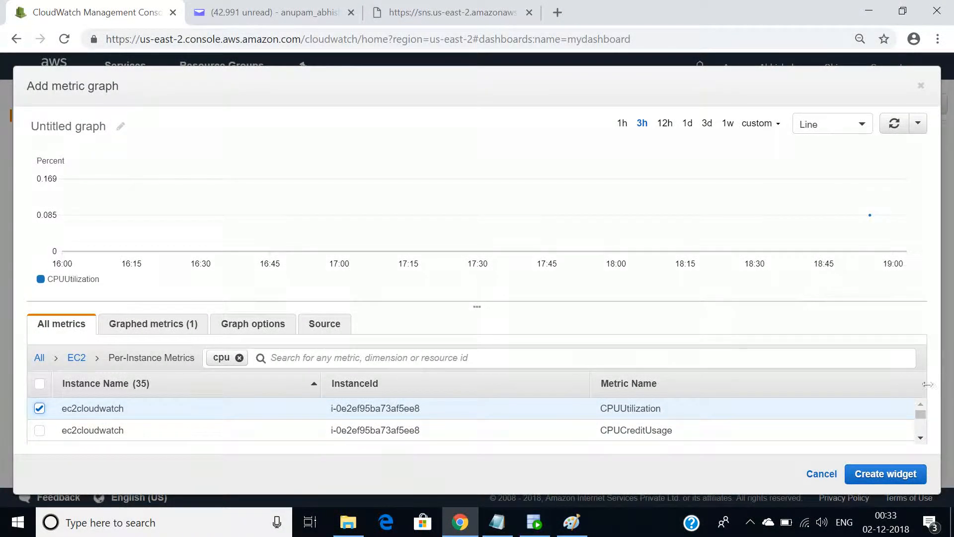
pyautogui.click(869, 474)
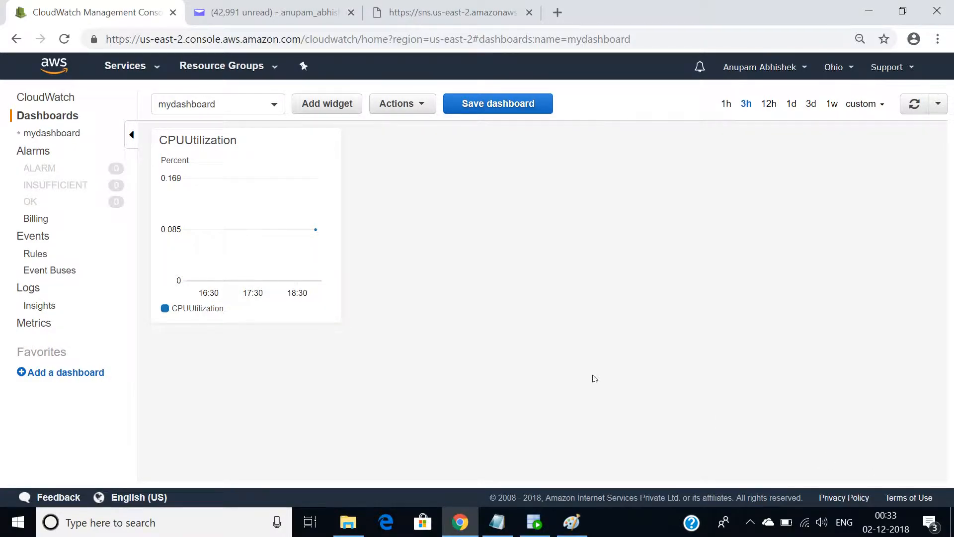
pyautogui.moveTo(266, 314)
# Start a new CloudWatch alarm and browse to the EC2 per-instance metrics to choose its metric
pyautogui.click(33, 152)
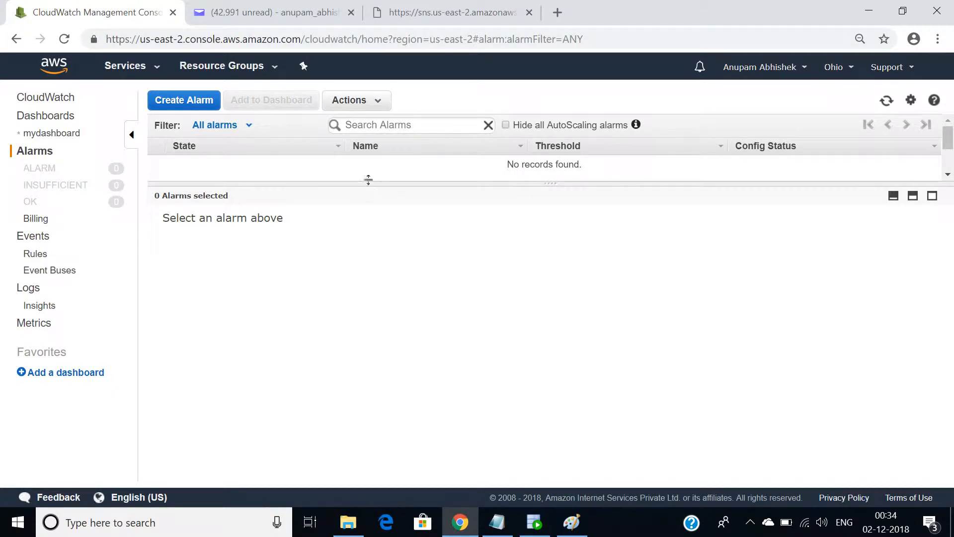
pyautogui.moveTo(368, 182); pyautogui.dragTo(375, 266)
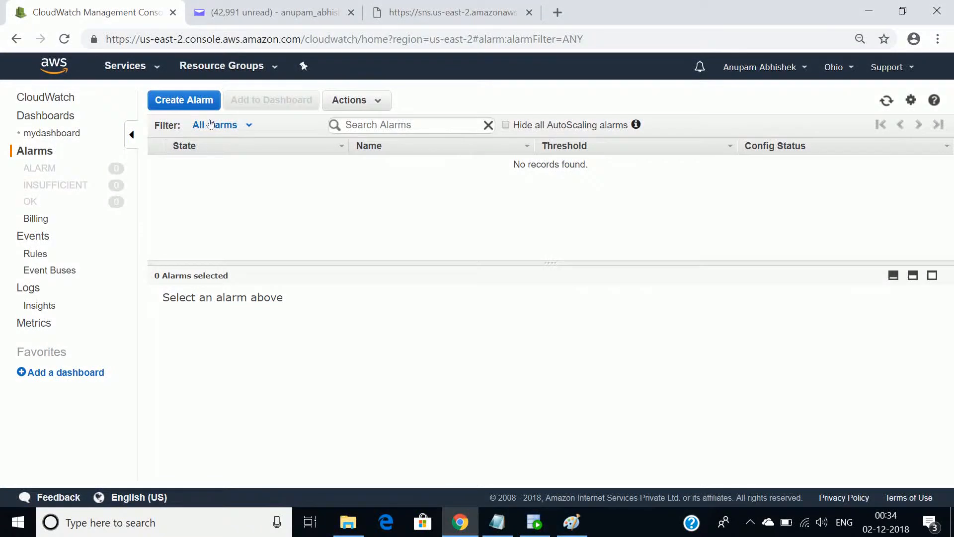
pyautogui.click(182, 102)
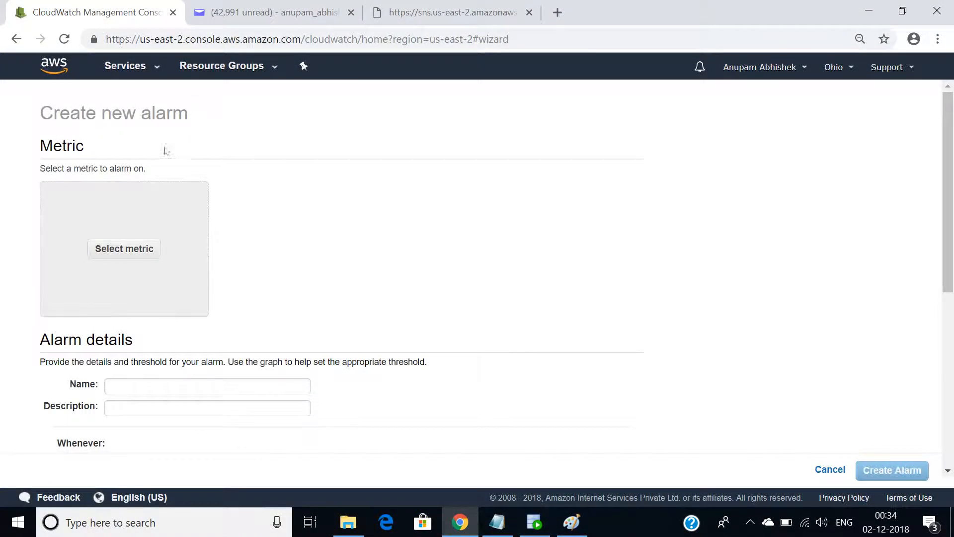
pyautogui.click(130, 258)
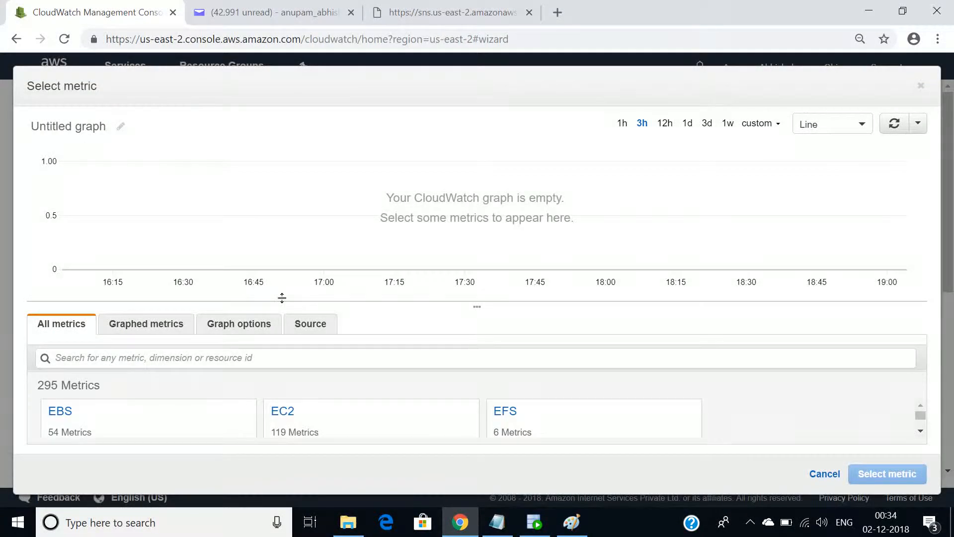
pyautogui.click(284, 412)
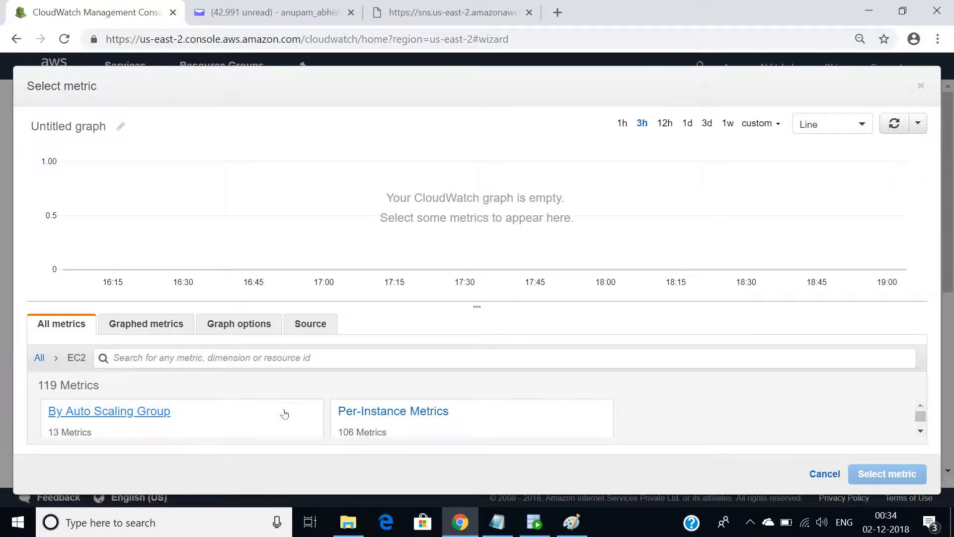
pyautogui.click(385, 413)
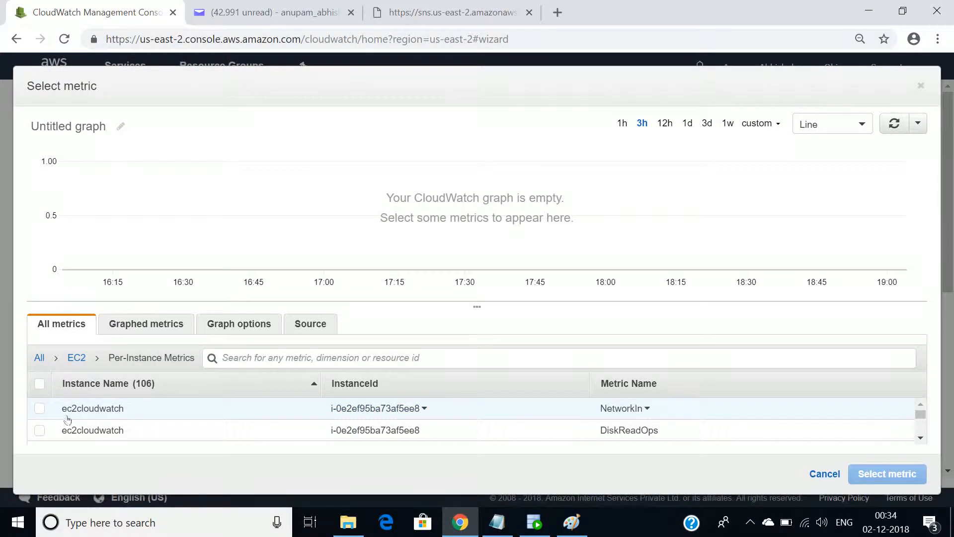
# Filter the metrics by "cpu" and select ec2cloudwatch's CPUUtilization as the metric to alarm on
pyautogui.click(290, 353)
pyautogui.write('cpu')
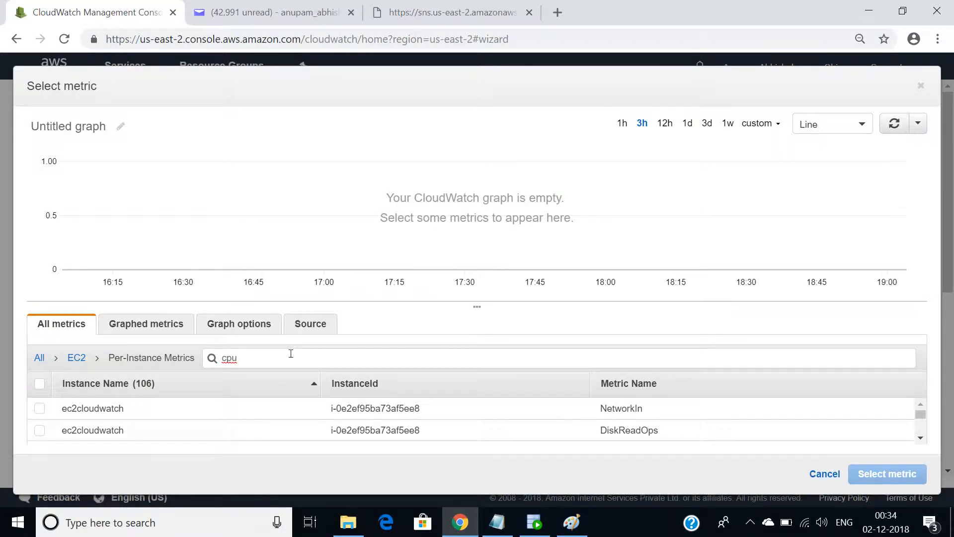
pyautogui.press('Return')
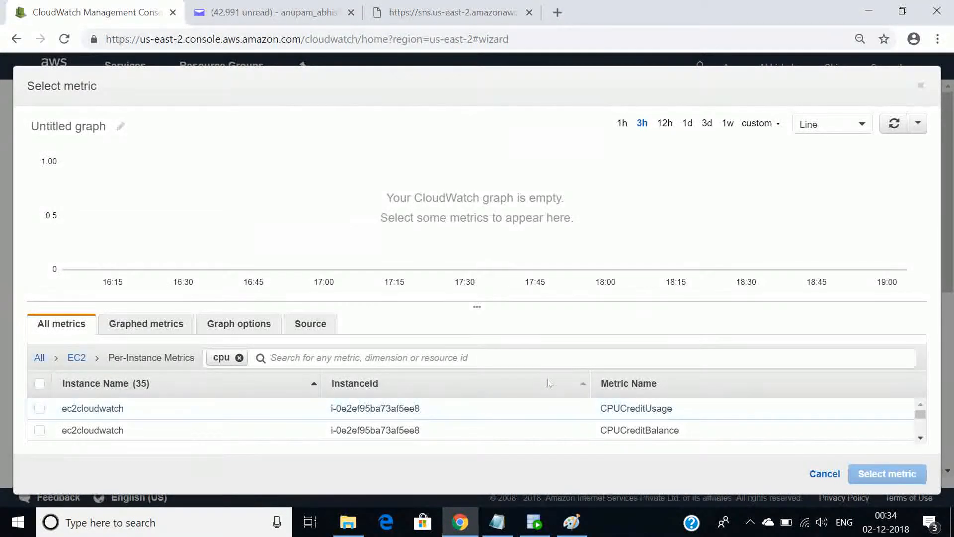
pyautogui.click(920, 439)
pyautogui.click(920, 439)
pyautogui.click(920, 438)
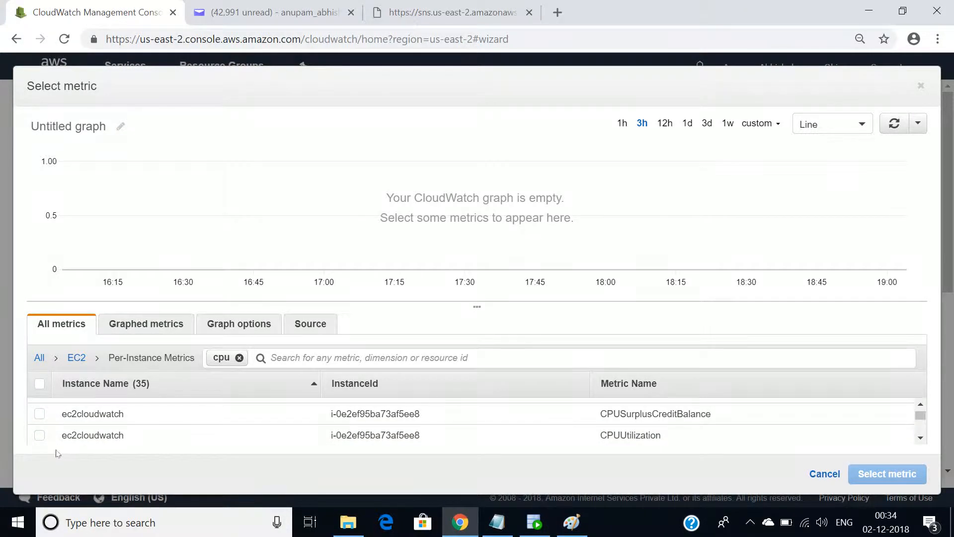
pyautogui.click(40, 436)
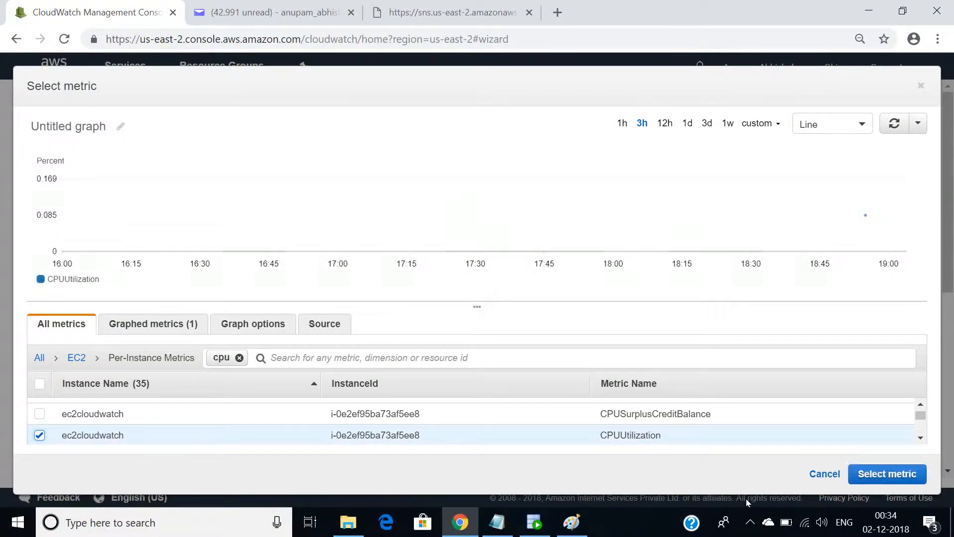
pyautogui.click(873, 481)
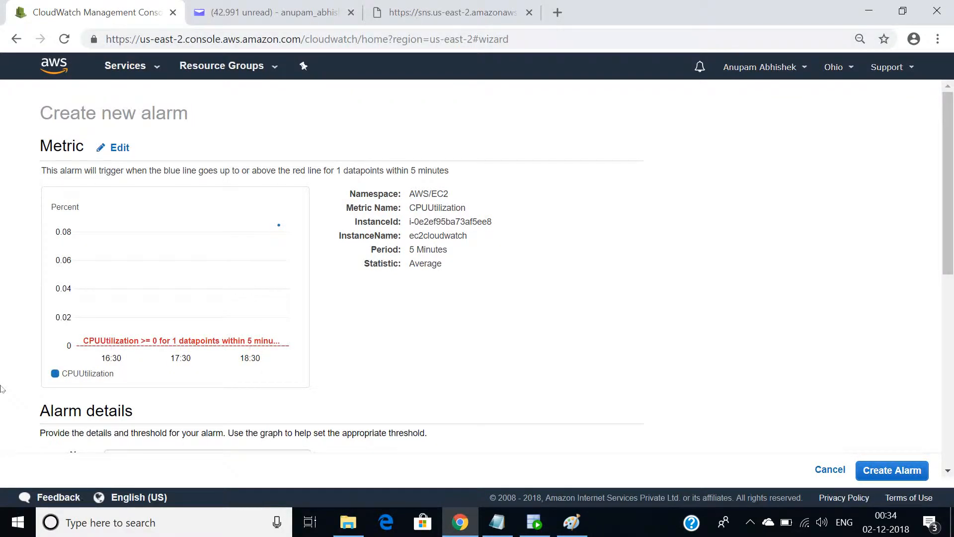
# Enter myalarm as both the name and the description in the alarm details
pyautogui.scroll(-1, 2, 388)
pyautogui.scroll(-3, 2, 388)
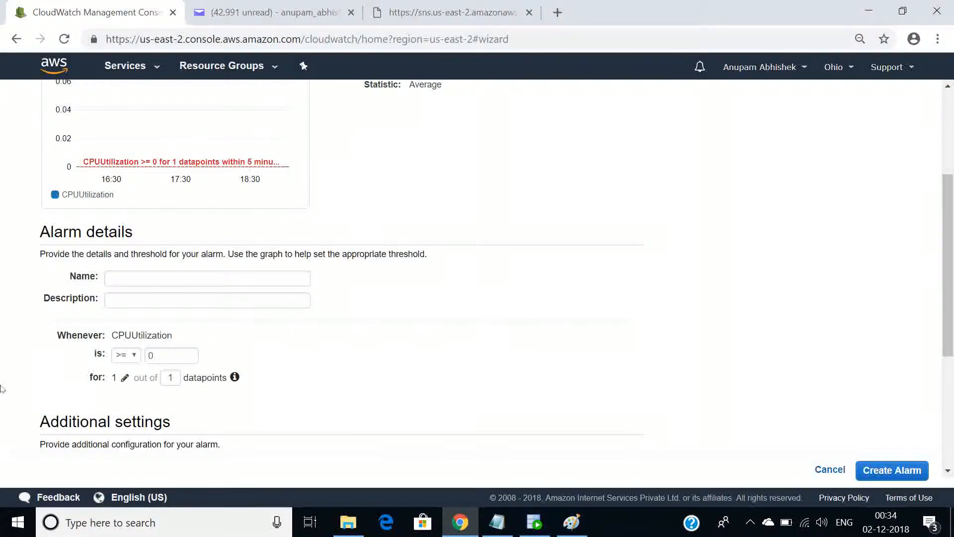
pyautogui.click(198, 275)
pyautogui.write('m')
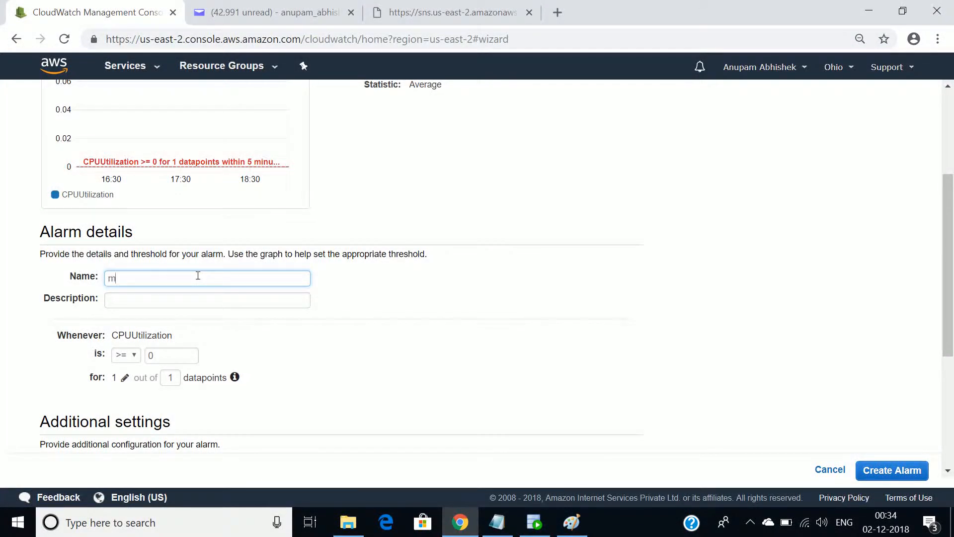
pyautogui.write('yalarm')
pyautogui.press('Tab')
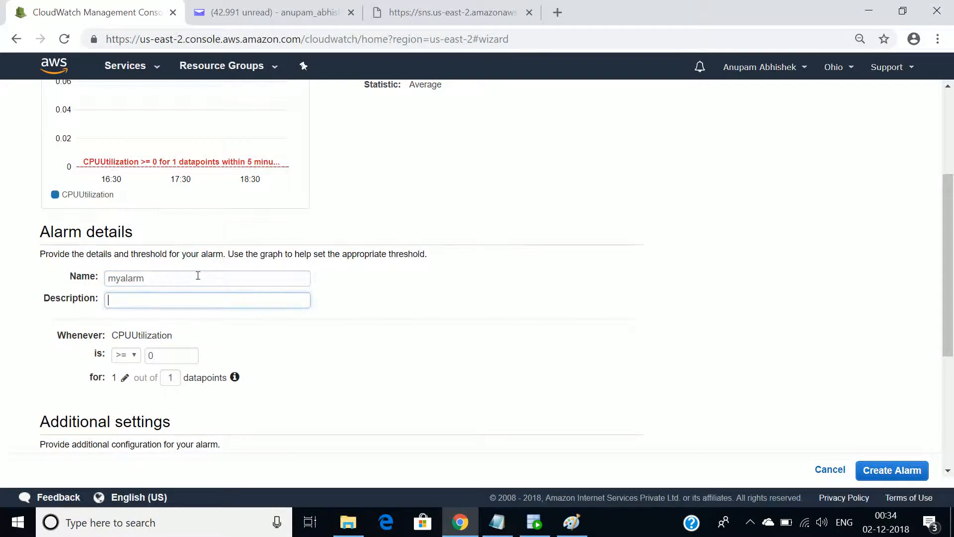
pyautogui.write('am')
pyautogui.press('BackSpace')
pyautogui.press('BackSpace')
pyautogui.write('myalarm')
# Send a notification to the mymontoring list whenever the state is ALARM, and create the alarm
pyautogui.moveTo(949, 344); pyautogui.dragTo(950, 455)
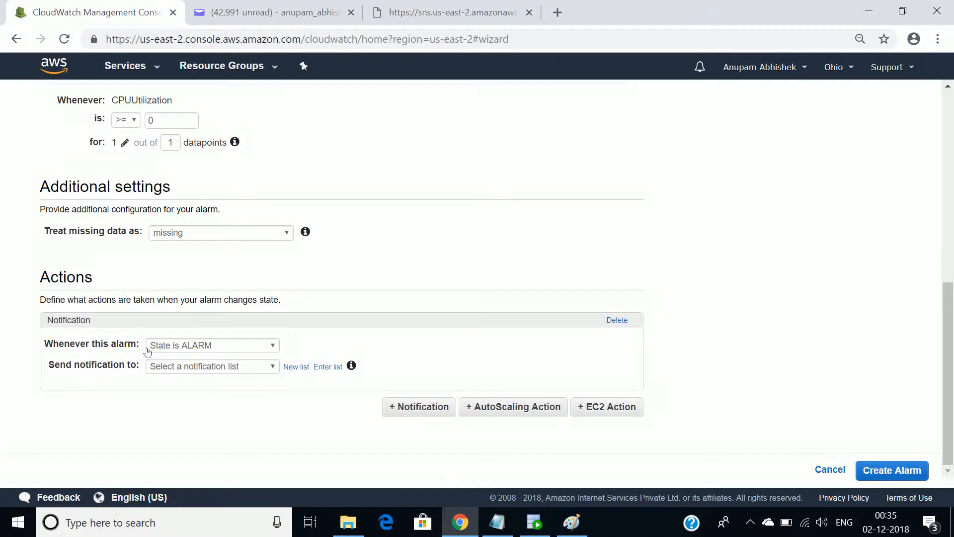
pyautogui.click(229, 347)
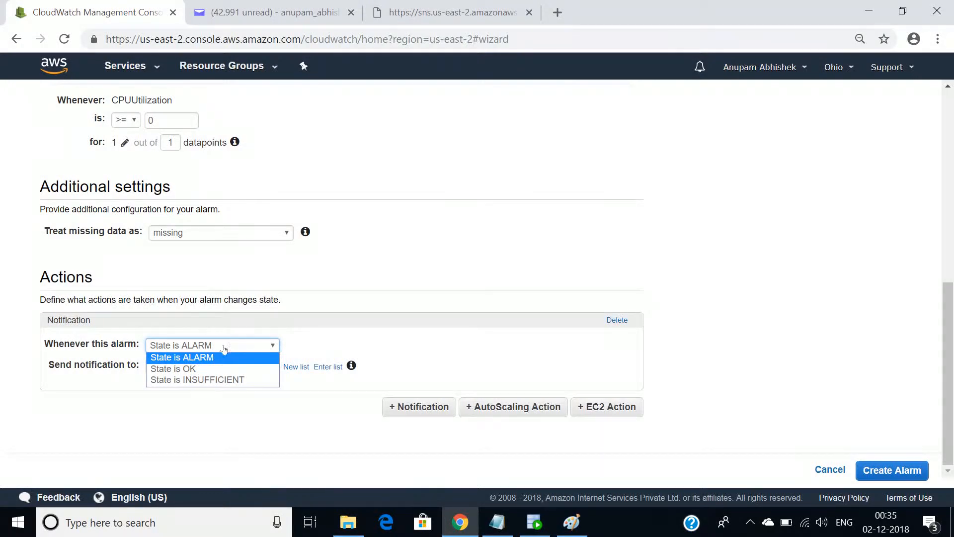
pyautogui.click(207, 356)
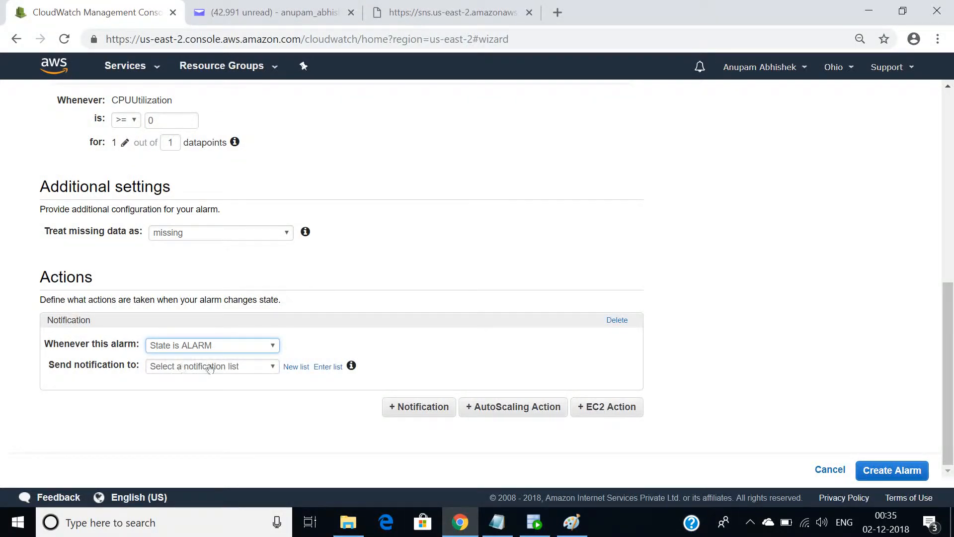
pyautogui.click(236, 368)
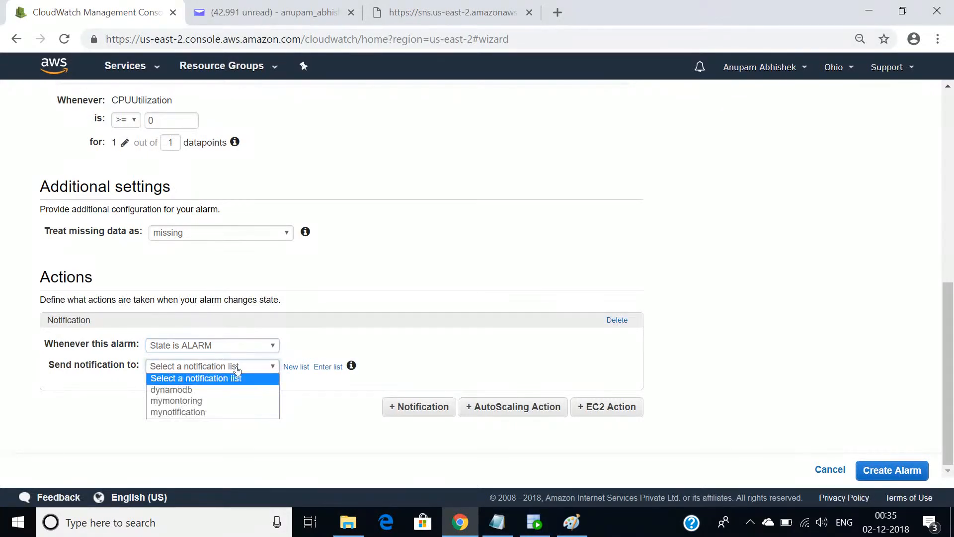
pyautogui.click(204, 402)
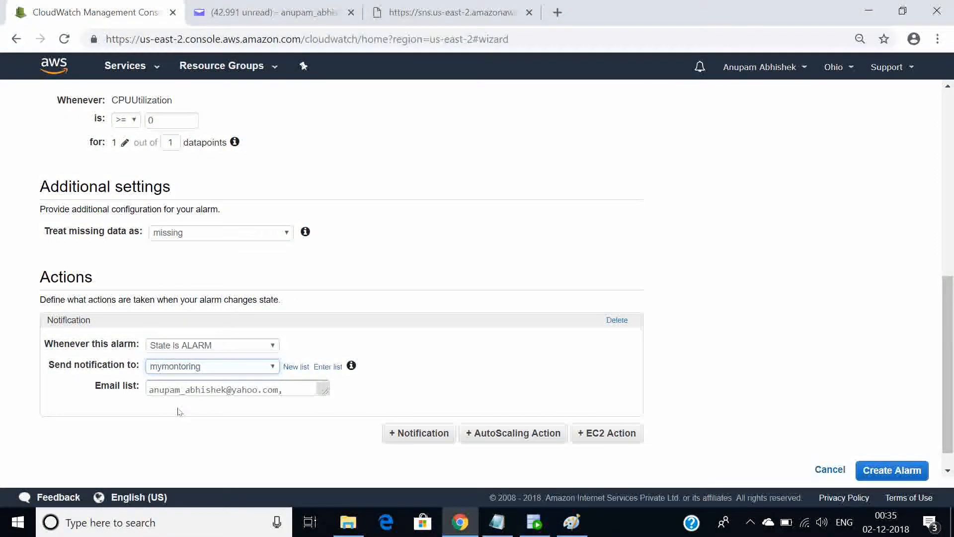
pyautogui.click(875, 467)
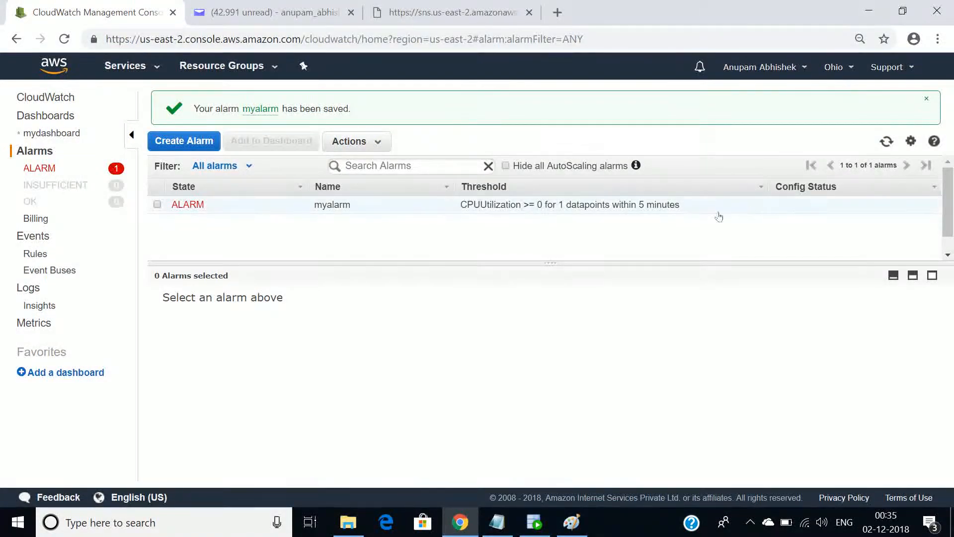
# Switch to Yahoo Mail and reload the inbox to check for the alarm notification
pyautogui.click(301, 15)
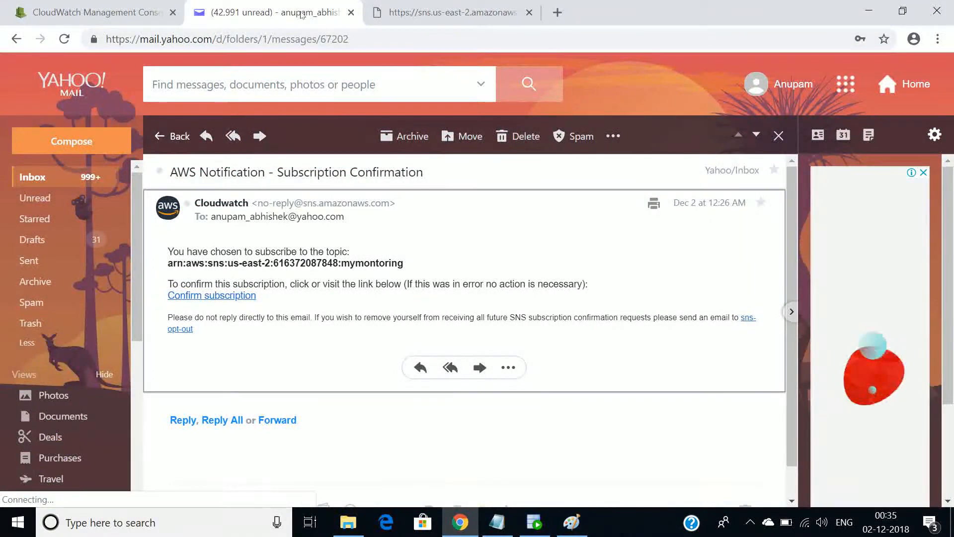
pyautogui.click(52, 177)
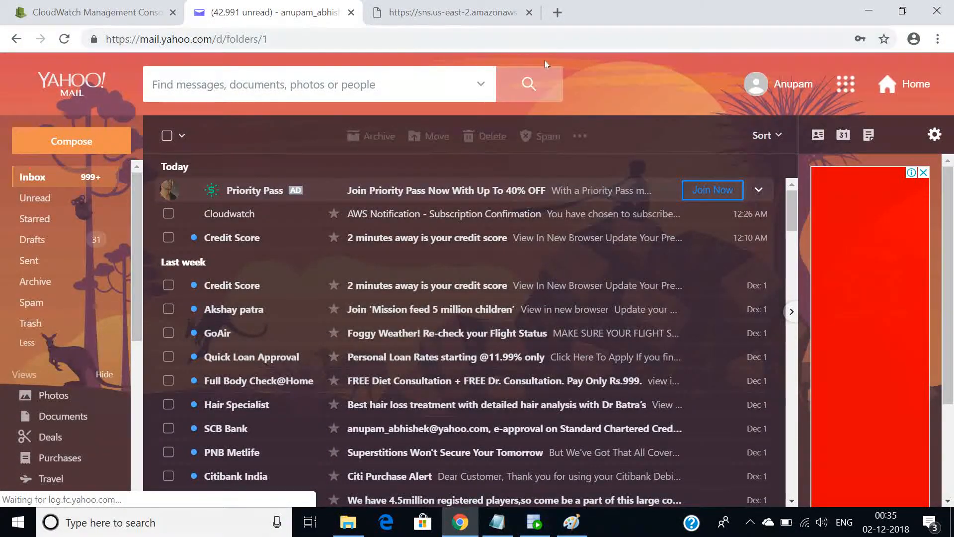
pyautogui.click(543, 40)
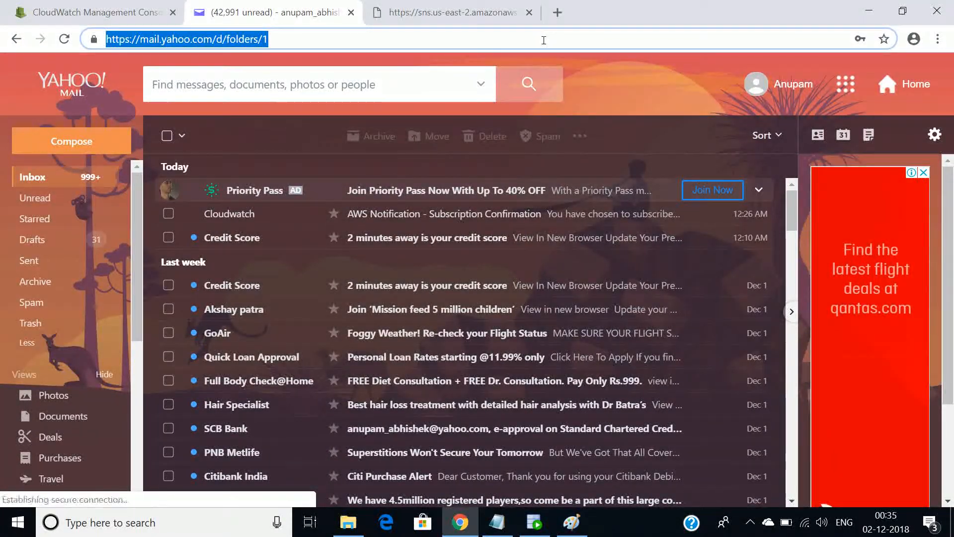
pyautogui.press('Return')
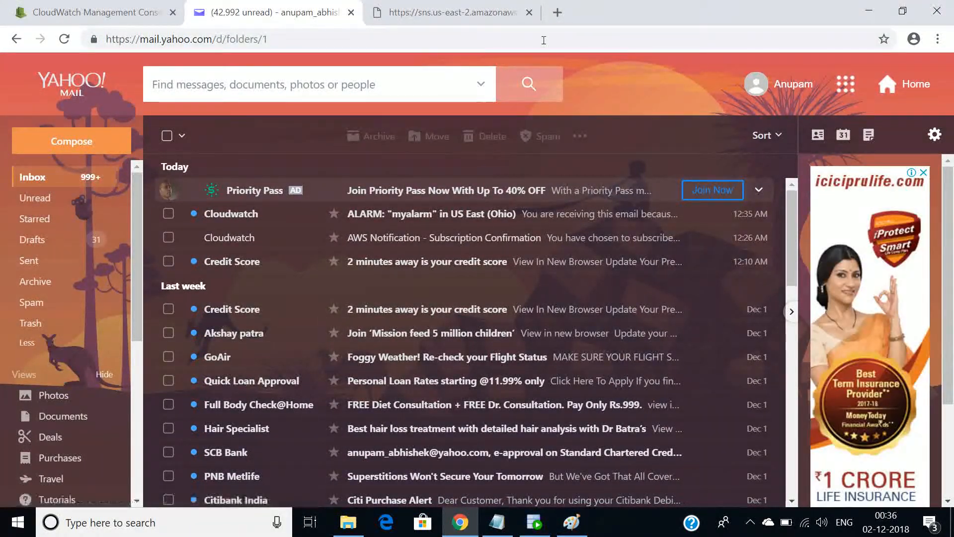
# Open the Cloudwatch email about myalarm and examine its alarm details, threshold and monitored metric
pyautogui.click(433, 221)
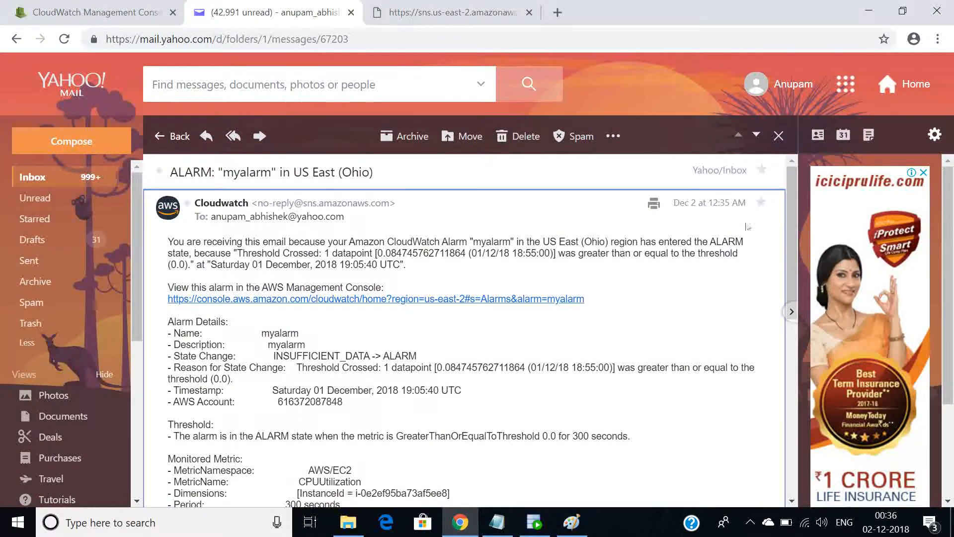
pyautogui.moveTo(794, 208); pyautogui.dragTo(787, 254)
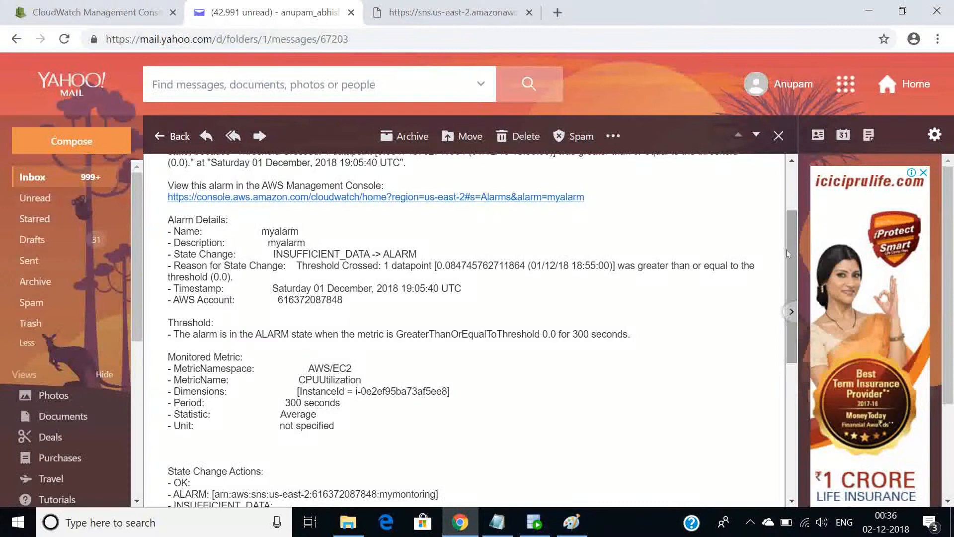
pyautogui.moveTo(437, 433); pyautogui.dragTo(169, 210)
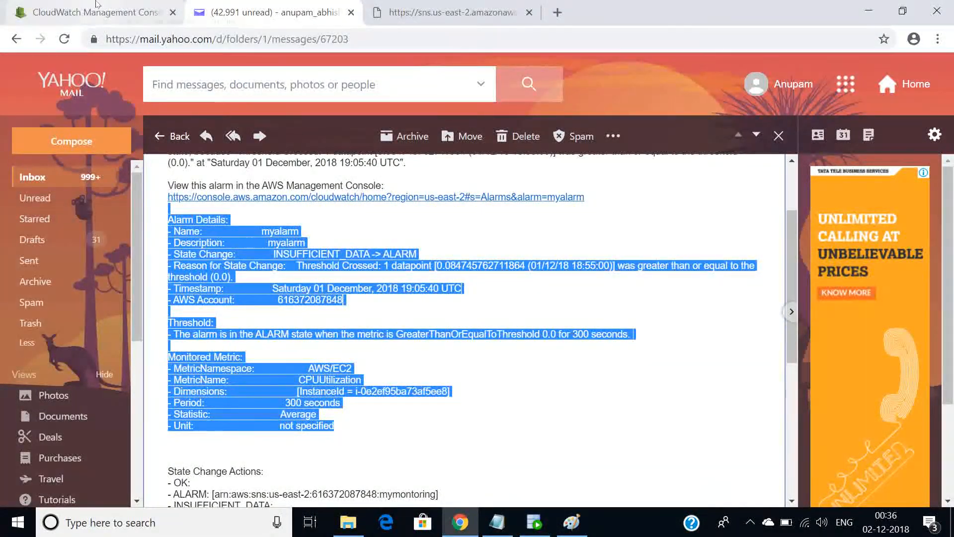
# Return to the CloudWatch console and open mydashboard from the list of dashboards
pyautogui.click(97, 6)
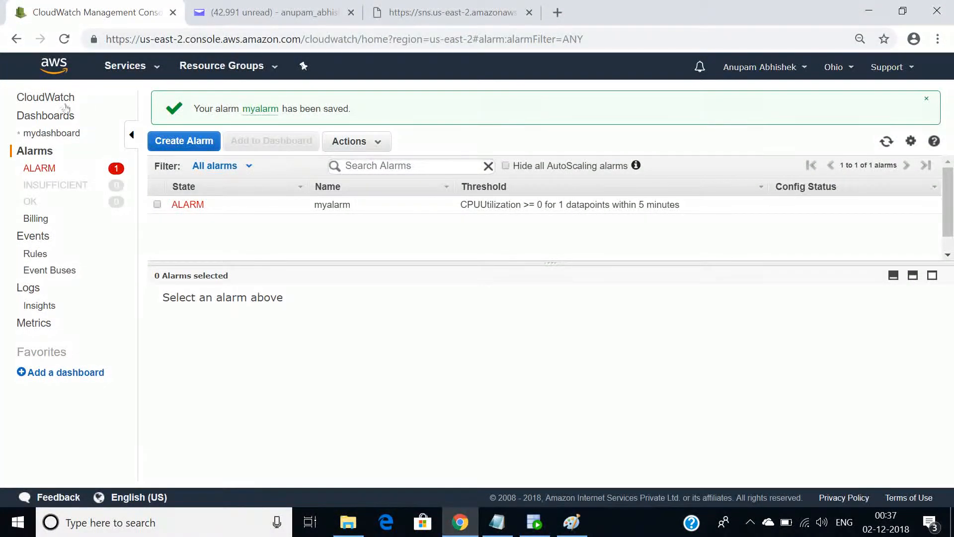
pyautogui.click(31, 117)
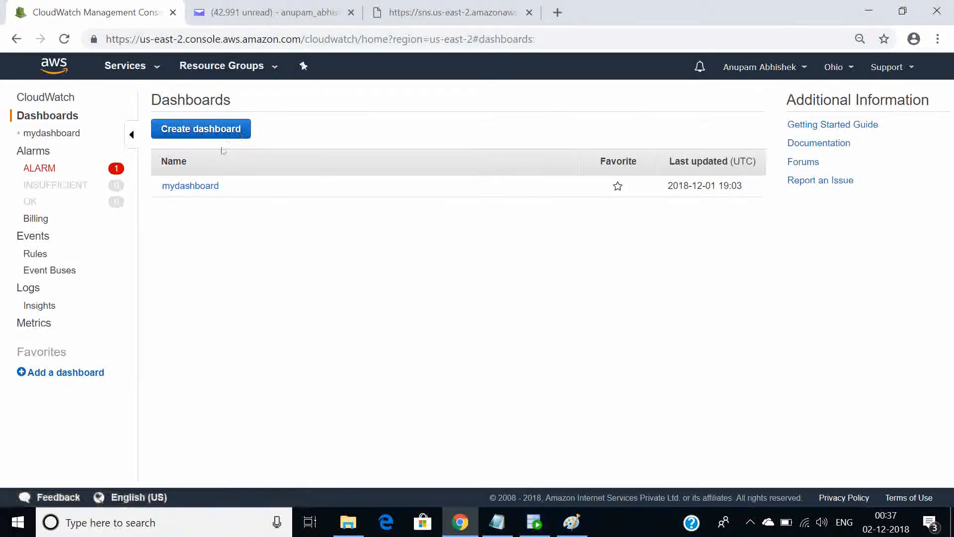
pyautogui.click(184, 186)
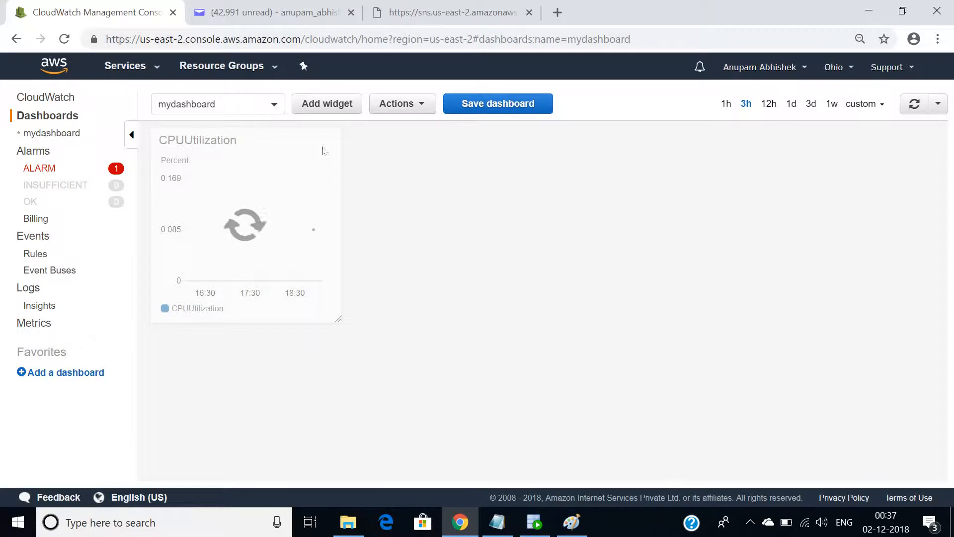
# Delete the mydashboard dashboard from CloudWatch and confirm its removal
pyautogui.click(397, 104)
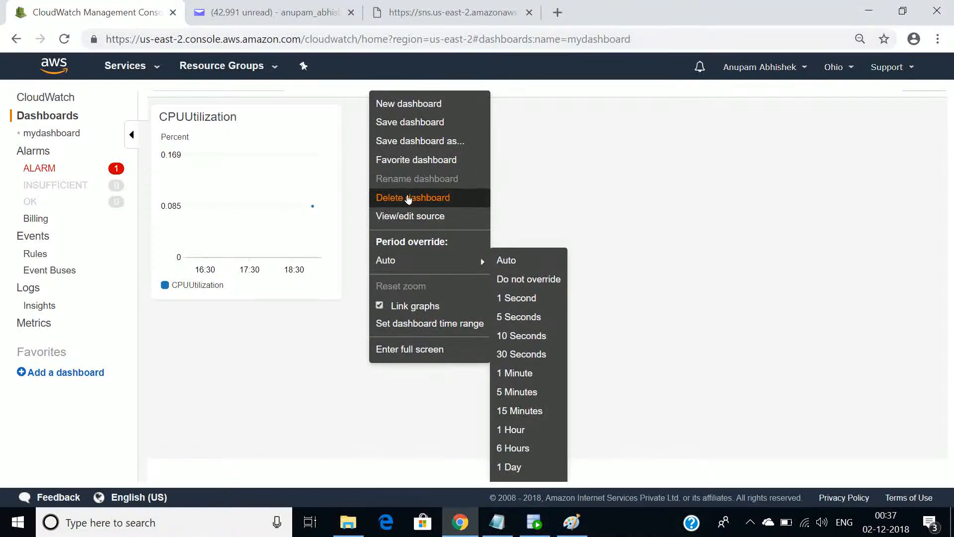
pyautogui.click(409, 197)
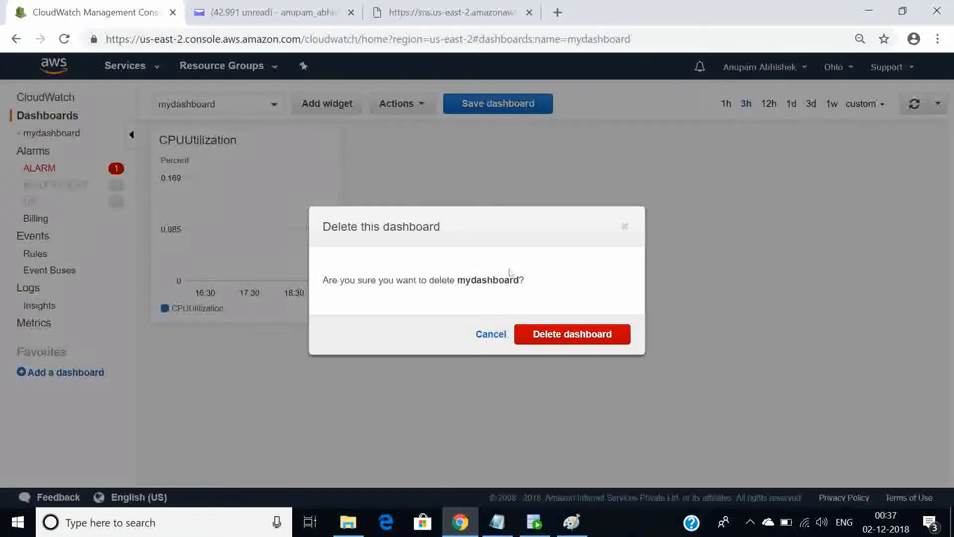
pyautogui.click(543, 335)
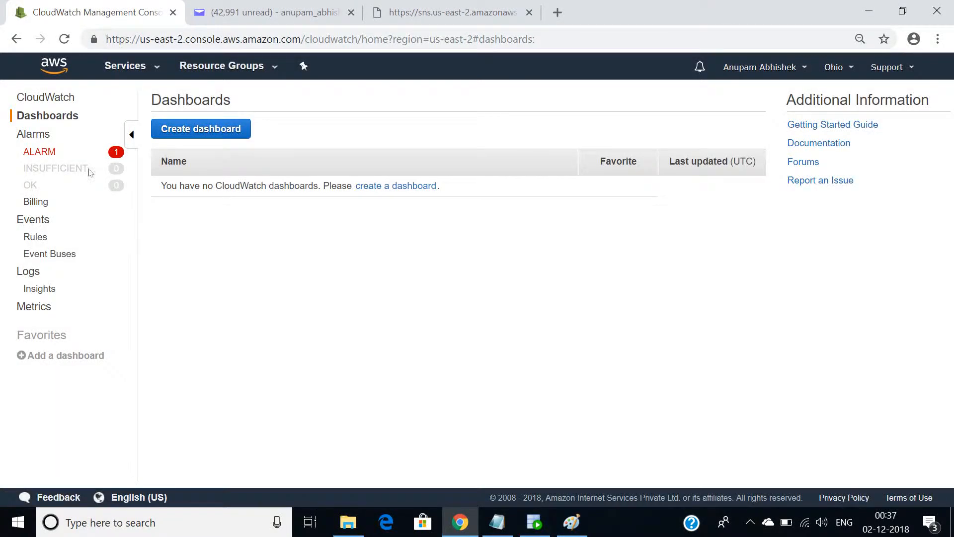
# Delete the myalarm alarm from the CloudWatch alarms list and confirm the deletion
pyautogui.click(42, 140)
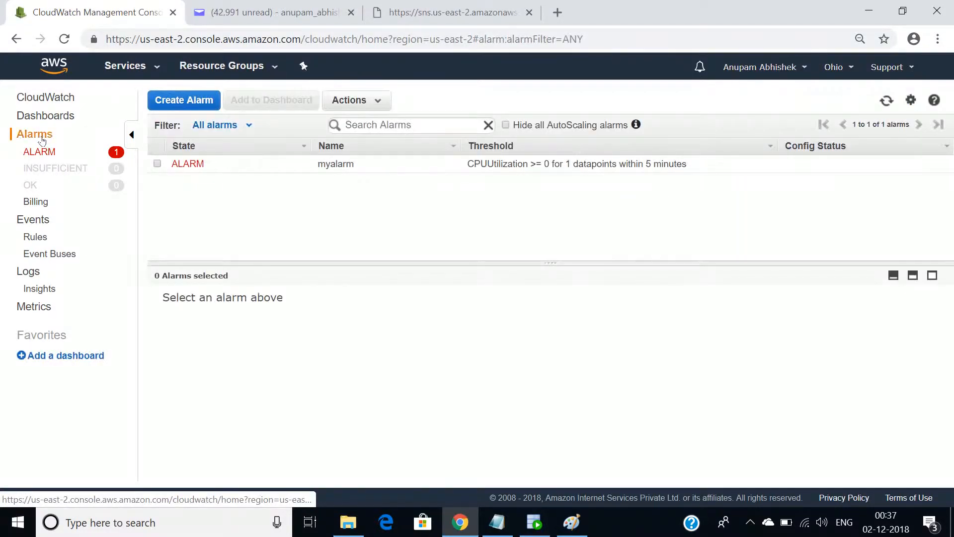
pyautogui.click(157, 164)
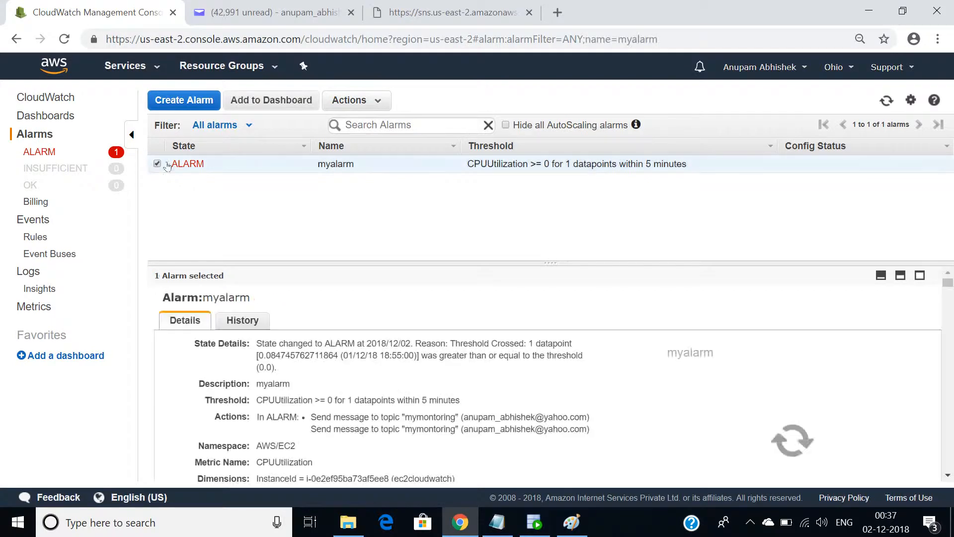
pyautogui.click(365, 105)
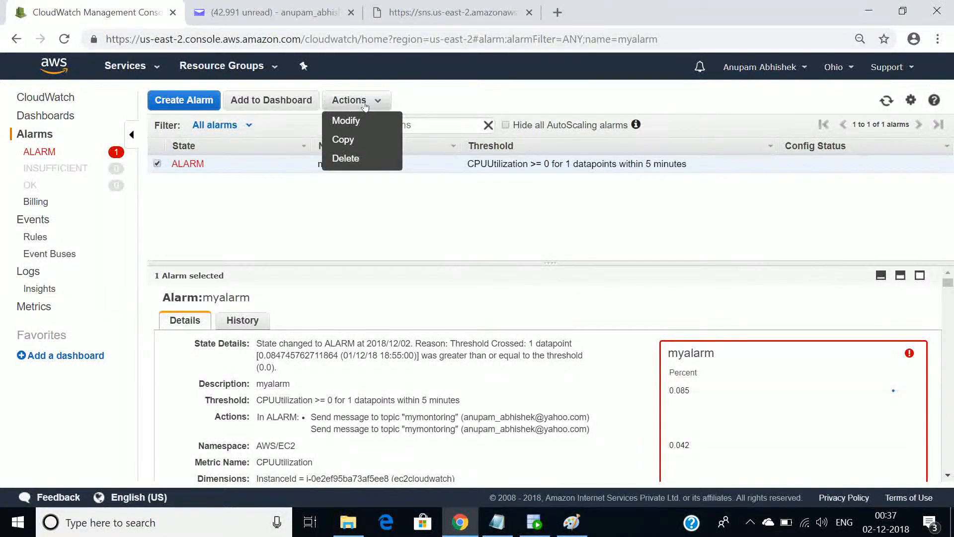
pyautogui.click(353, 157)
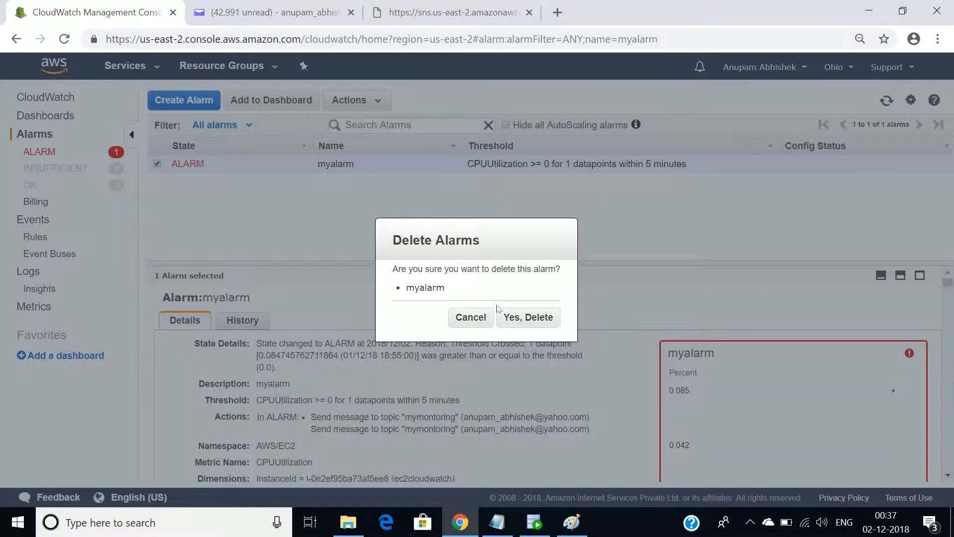
pyautogui.click(510, 316)
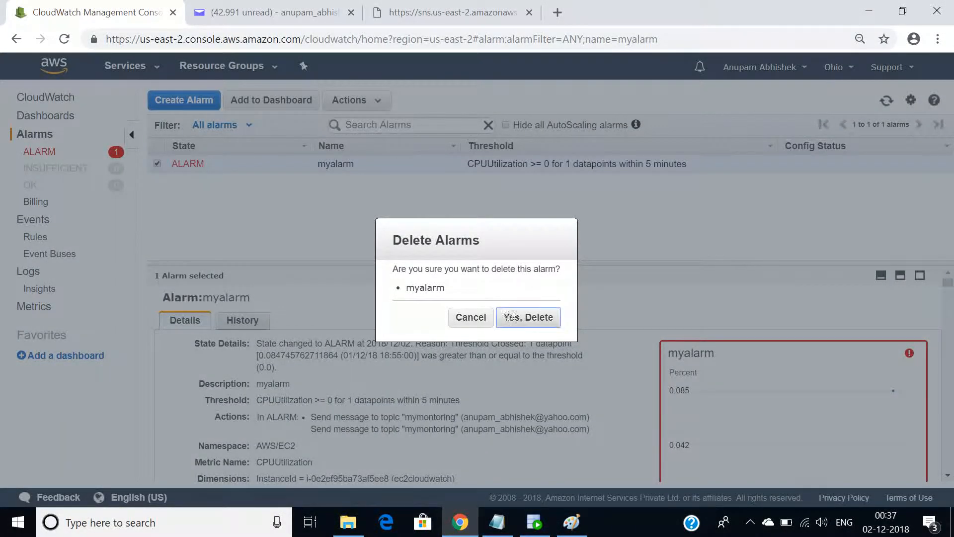